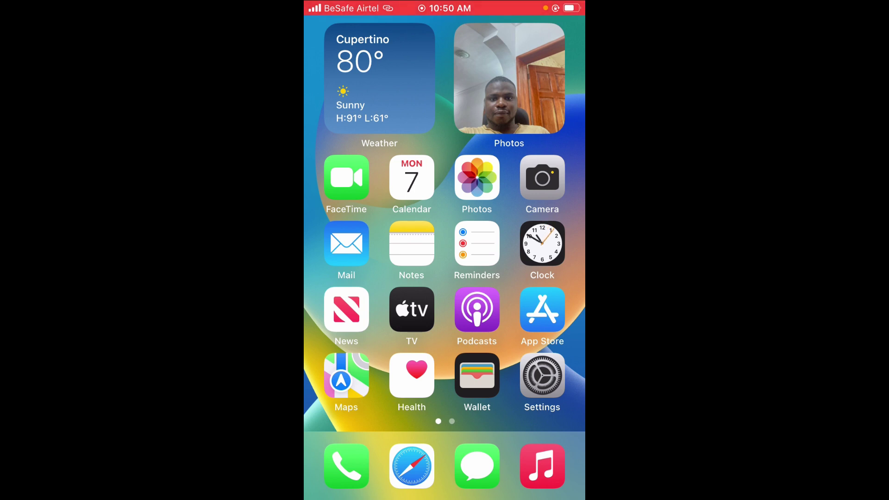
# - Bring up AirPort Utility's settings page in the iOS Settings app
pyautogui.click(542, 310)
pyautogui.click(535, 379)
pyautogui.scroll(-10, 445, 278)
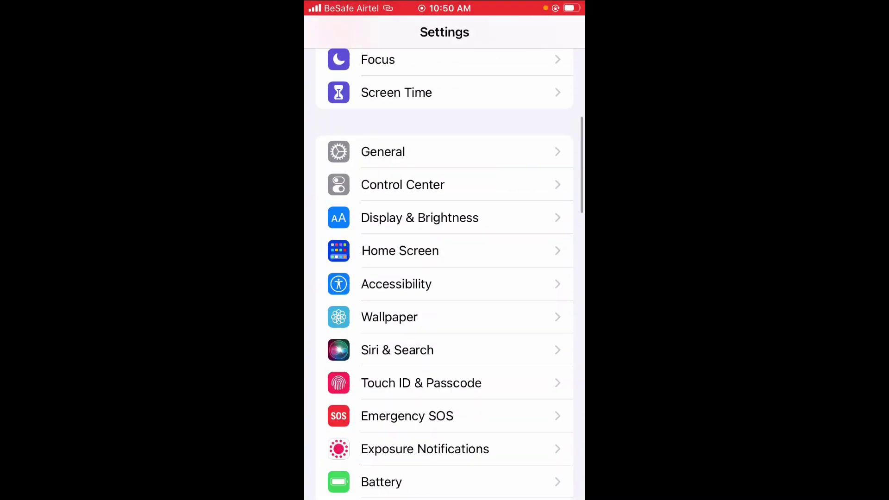
pyautogui.scroll(-3, 445, 279)
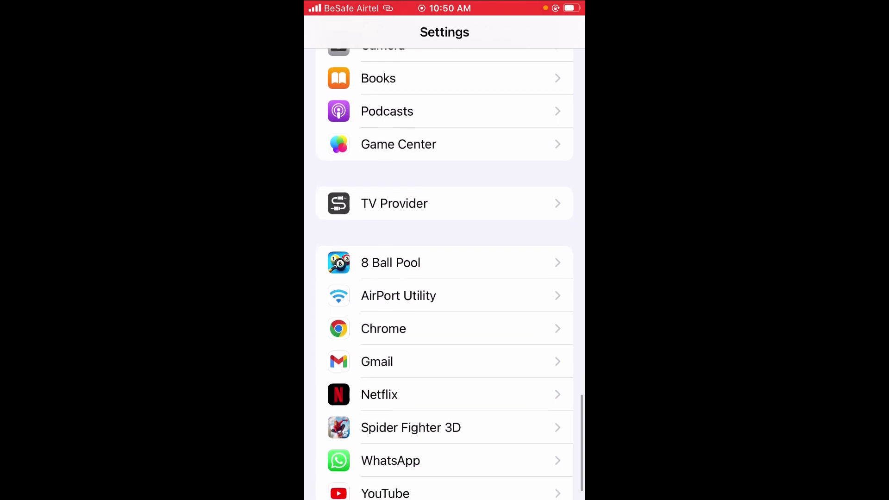
pyautogui.click(444, 291)
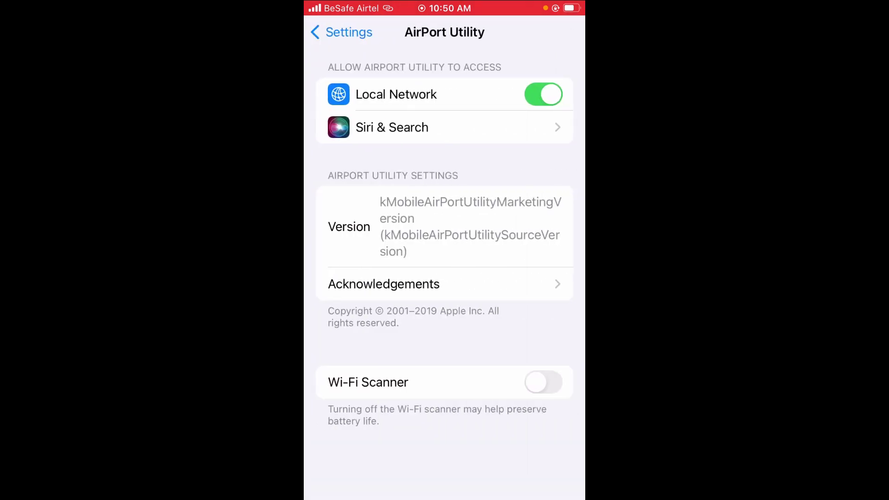
# - Enable Wi-Fi Scanner, then swipe to the second Home Screen page
pyautogui.click(544, 382)
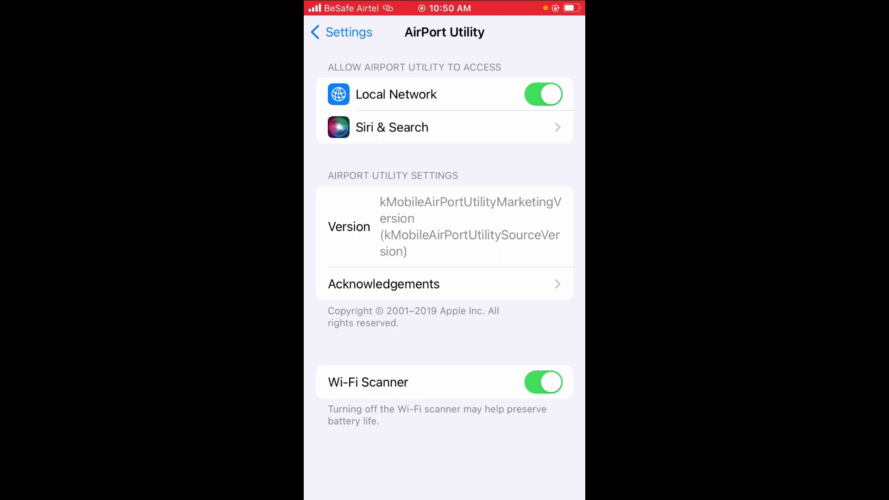
pyautogui.press('super')
pyautogui.moveTo(542, 243); pyautogui.dragTo(347, 243)
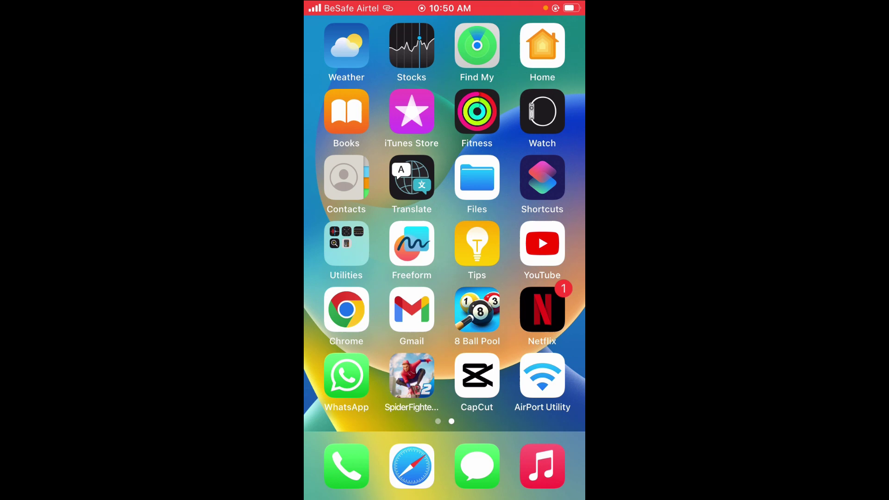
# - Run a continuous Wi-Fi scan in AirPort Utility, finding Redmi use on channel 1 at -63 dBm
pyautogui.click(541, 379)
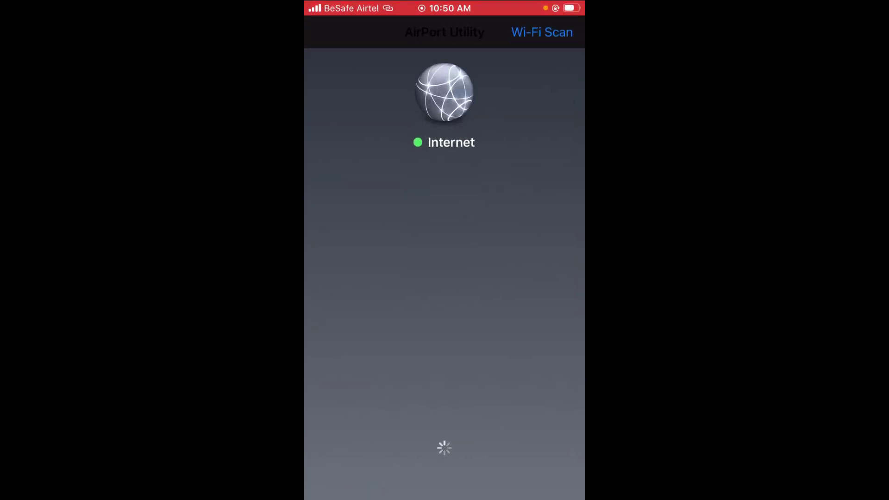
pyautogui.click(542, 32)
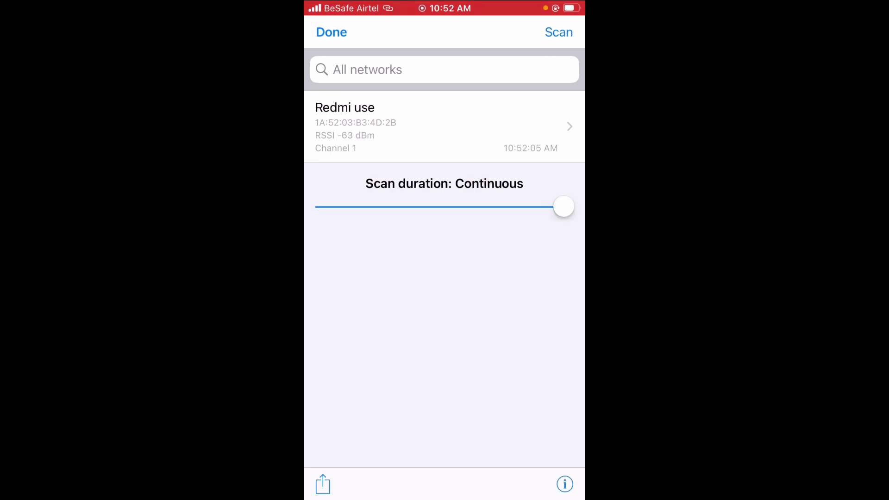
pyautogui.click(445, 127)
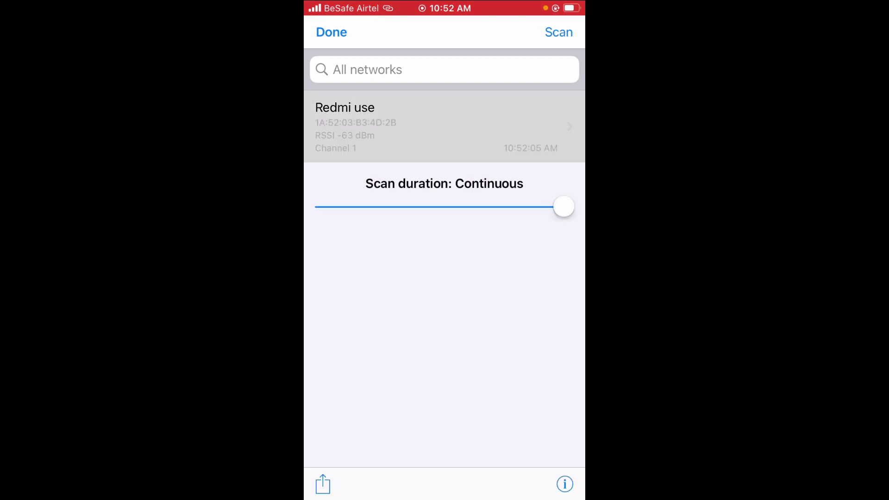
pyautogui.moveTo(444, 126); pyautogui.dragTo(445, 153)
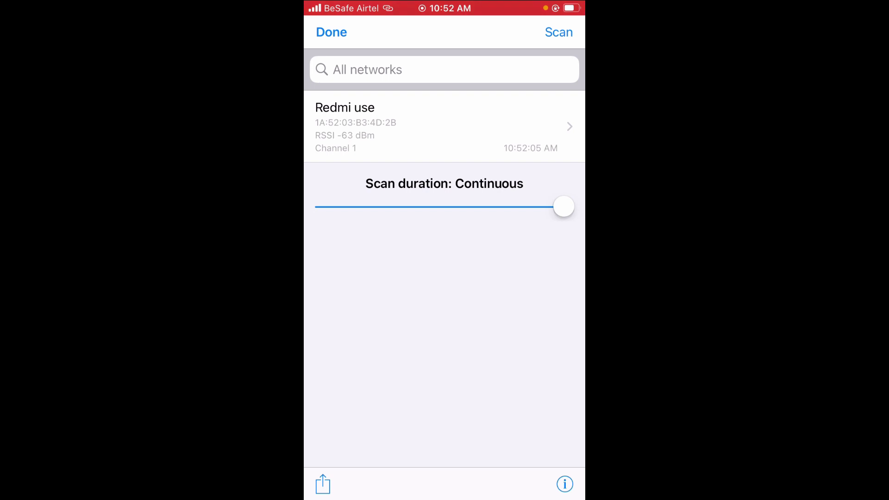
pyautogui.click(565, 484)
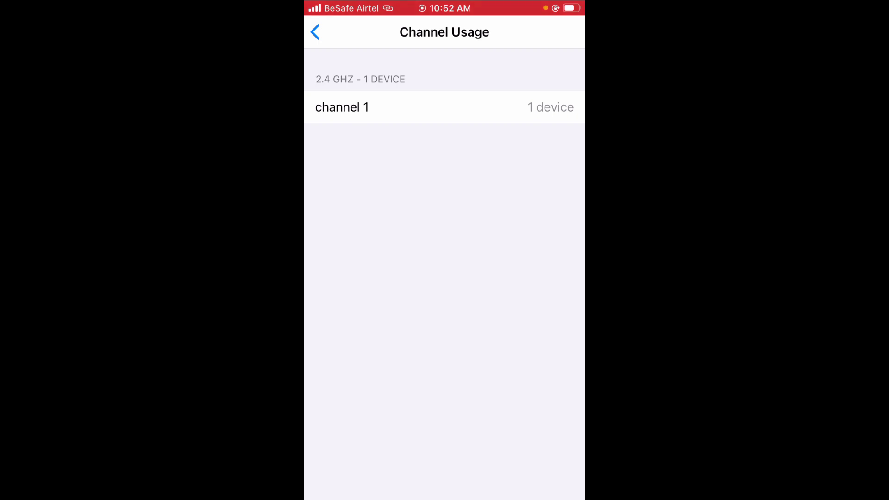
pyautogui.click(314, 33)
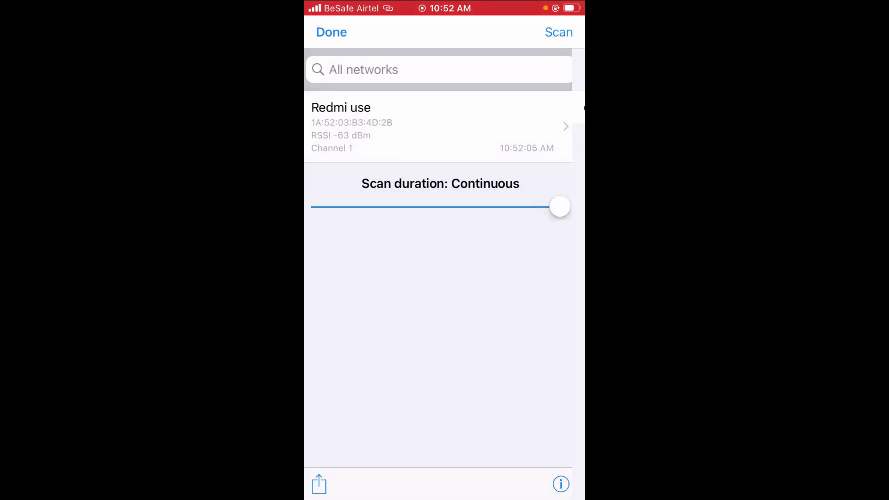